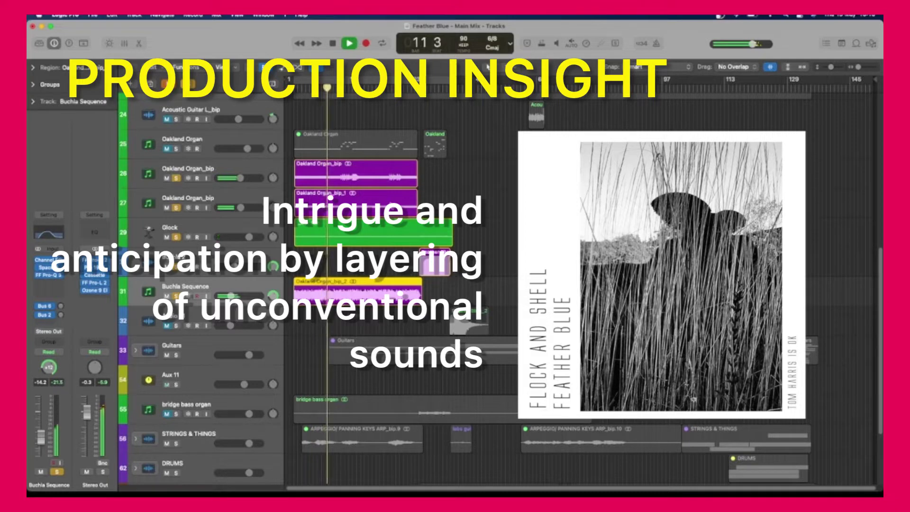
Play back the soloed organ, glockenspiel and Buchla layers together from about bar 10 and stop near bar 14
{"action": "key", "text": "space"}
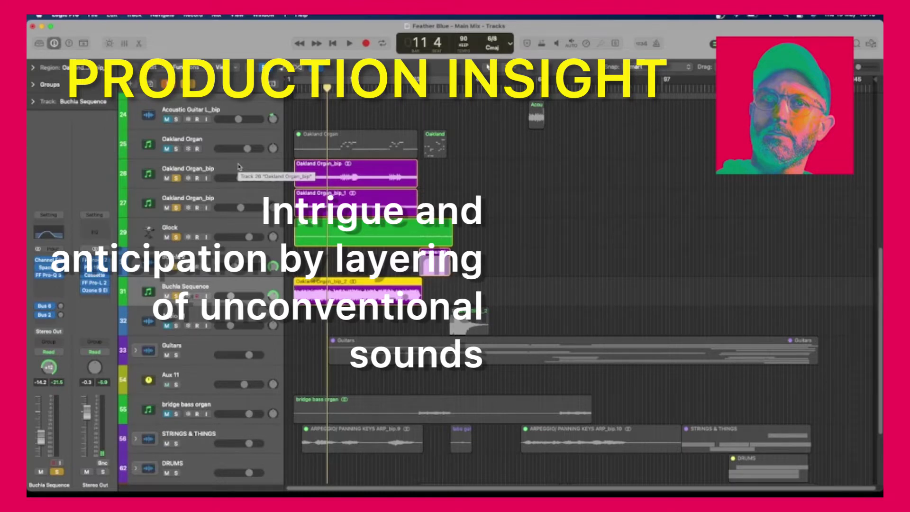
{"action": "scroll", "coordinate": [238, 167], "scroll_direction": "up", "scroll_amount": 3}
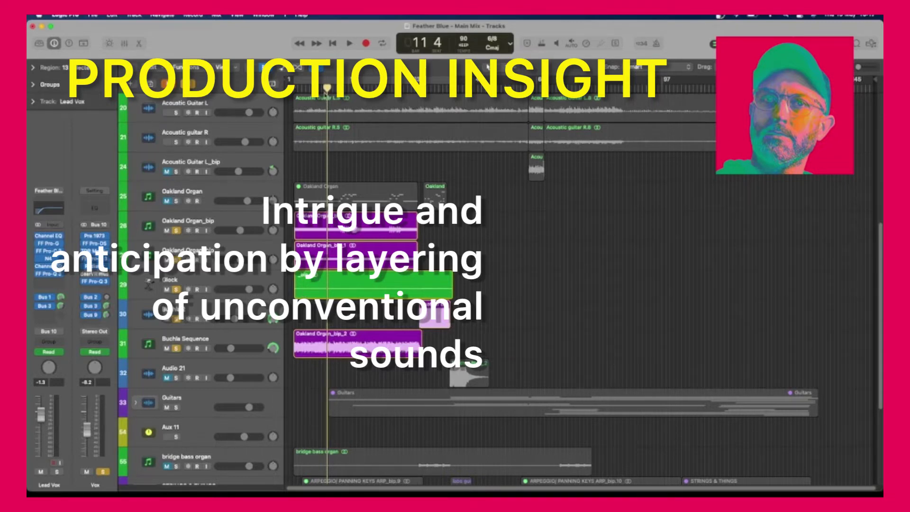
{"action": "left_click", "coordinate": [322, 90]}
{"action": "key", "text": "space"}
{"action": "scroll", "coordinate": [404, 193], "scroll_direction": "up", "scroll_amount": 5}
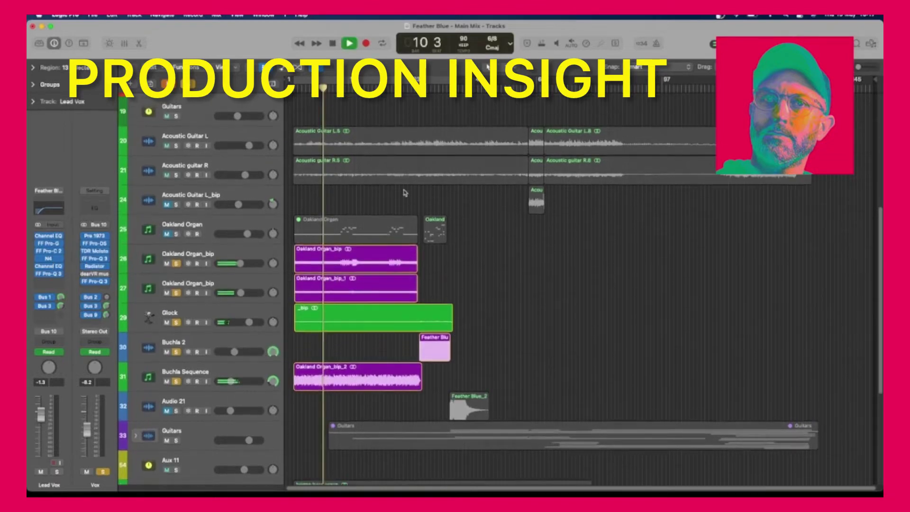
{"action": "scroll", "coordinate": [404, 192], "scroll_direction": "down", "scroll_amount": 3}
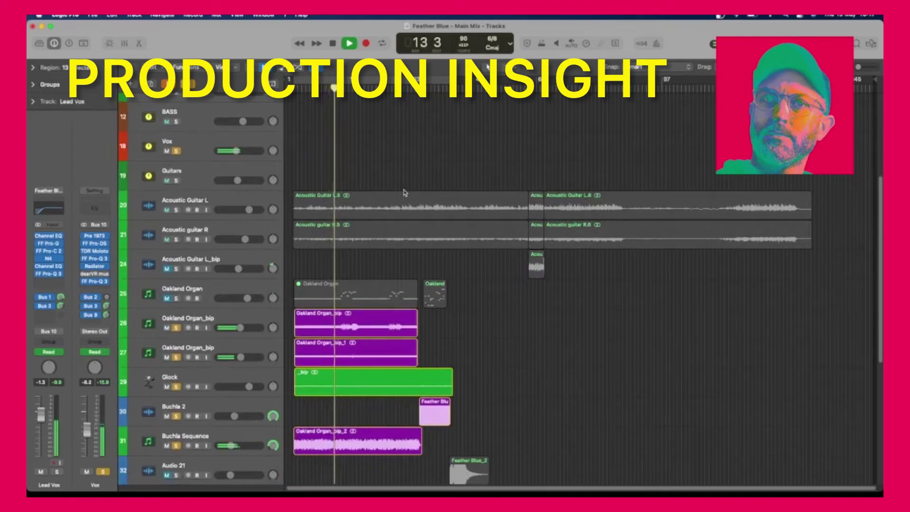
{"action": "key", "text": "space"}
Clear the solos on Buchla 2, Glock, both Oakland Organ_bip tracks and Vox, keeping only Buchla Sequence soloed
{"action": "scroll", "coordinate": [404, 193], "scroll_direction": "down", "scroll_amount": 3}
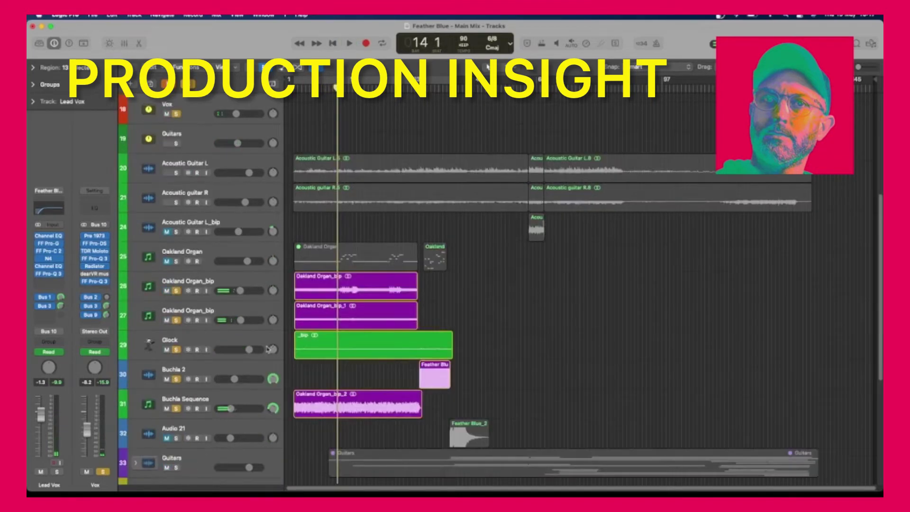
{"action": "left_click", "coordinate": [179, 402]}
{"action": "left_click", "coordinate": [175, 379]}
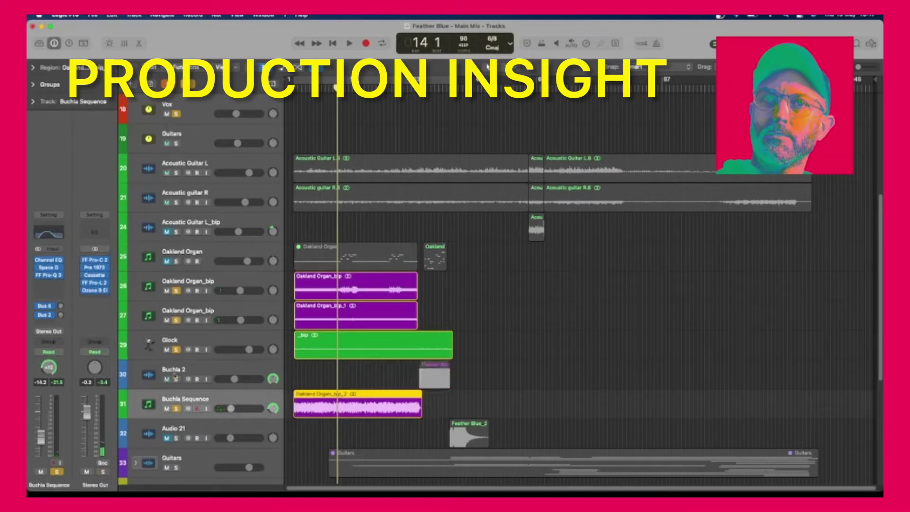
{"action": "left_click", "coordinate": [175, 349]}
{"action": "left_click", "coordinate": [176, 321]}
{"action": "left_click", "coordinate": [174, 290]}
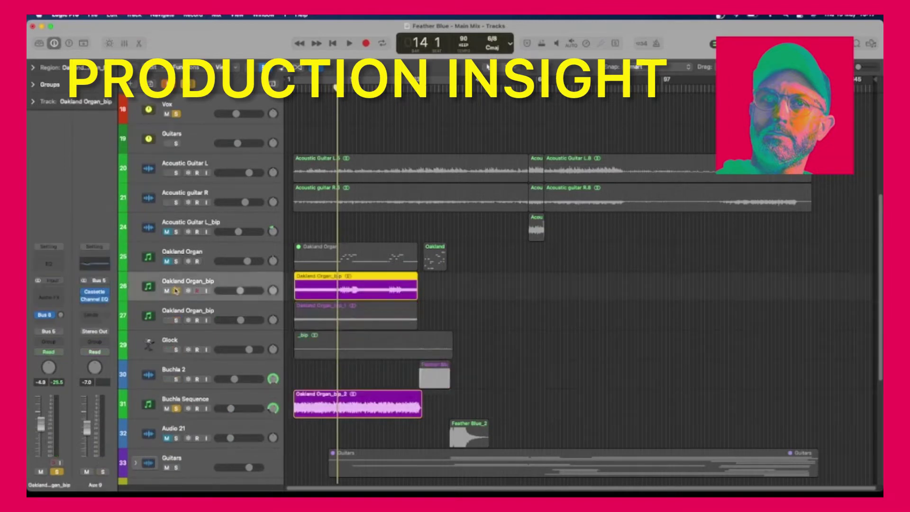
{"action": "scroll", "coordinate": [209, 230], "scroll_direction": "up", "scroll_amount": 5}
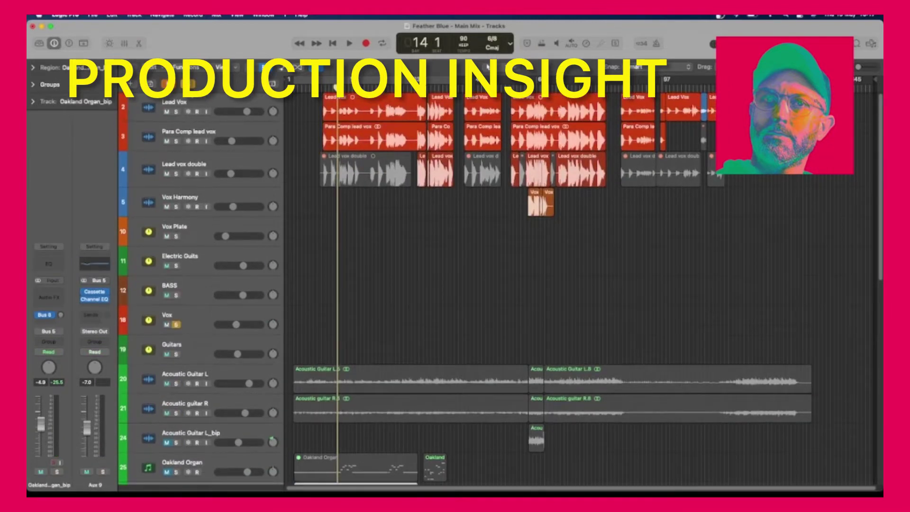
{"action": "left_click", "coordinate": [176, 324]}
{"action": "scroll", "coordinate": [199, 332], "scroll_direction": "down", "scroll_amount": 5}
{"action": "left_click", "coordinate": [177, 395]}
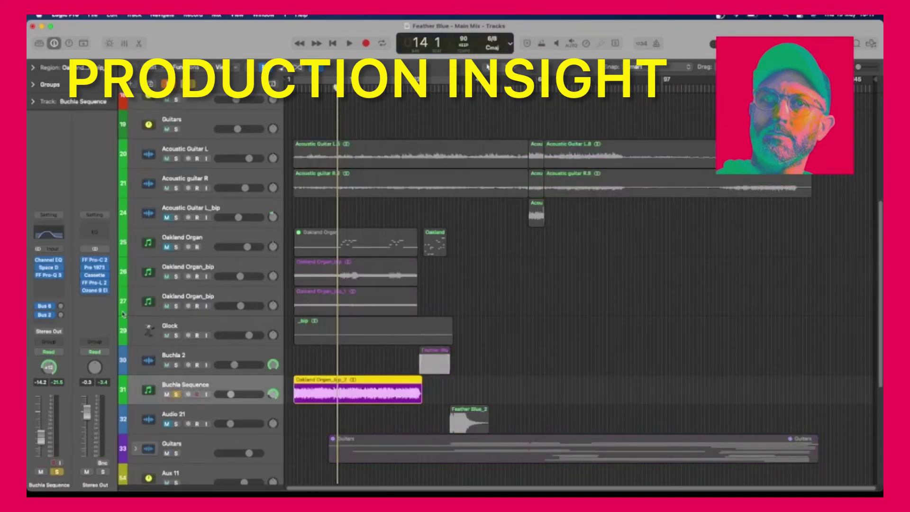
Examine the Channel EQ curve on the Buchla Sequence track and close the plug-in
{"action": "mouse_move", "coordinate": [49, 273]}
{"action": "left_click", "coordinate": [244, 360]}
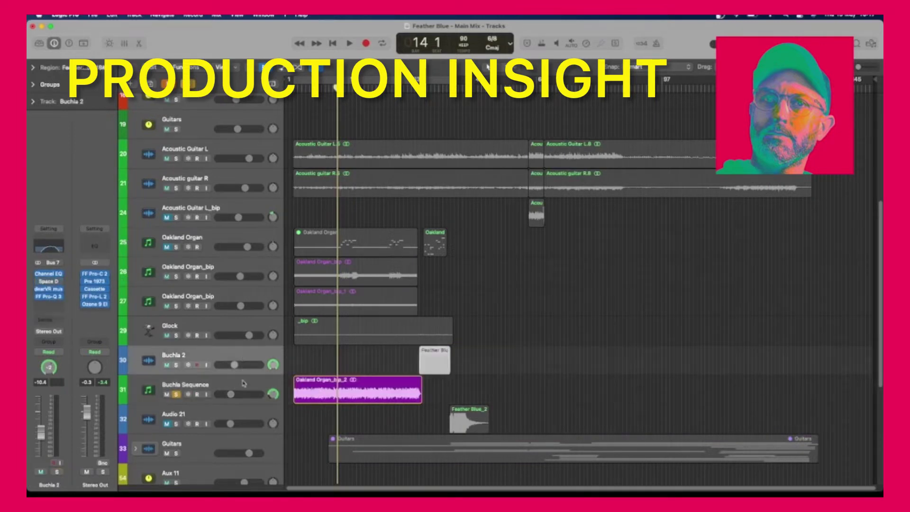
{"action": "left_click", "coordinate": [205, 386]}
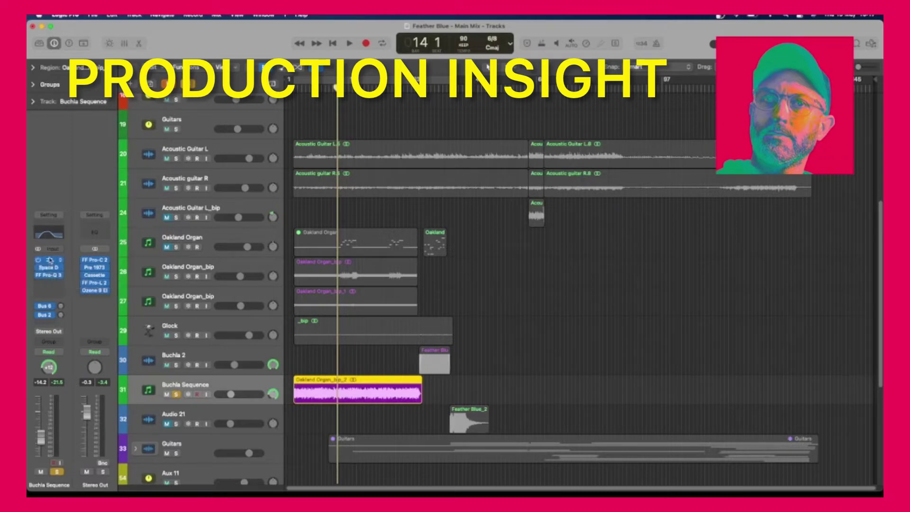
{"action": "left_click", "coordinate": [48, 260]}
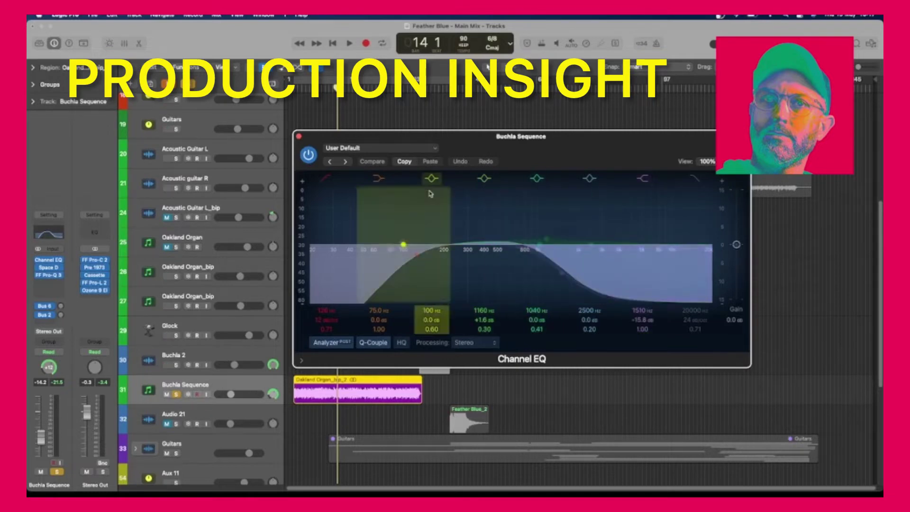
{"action": "left_click", "coordinate": [298, 138]}
Play the Buchla Sequence while bypassing and re-enabling its Space Designer reverb to compare the sound
{"action": "left_click", "coordinate": [48, 267]}
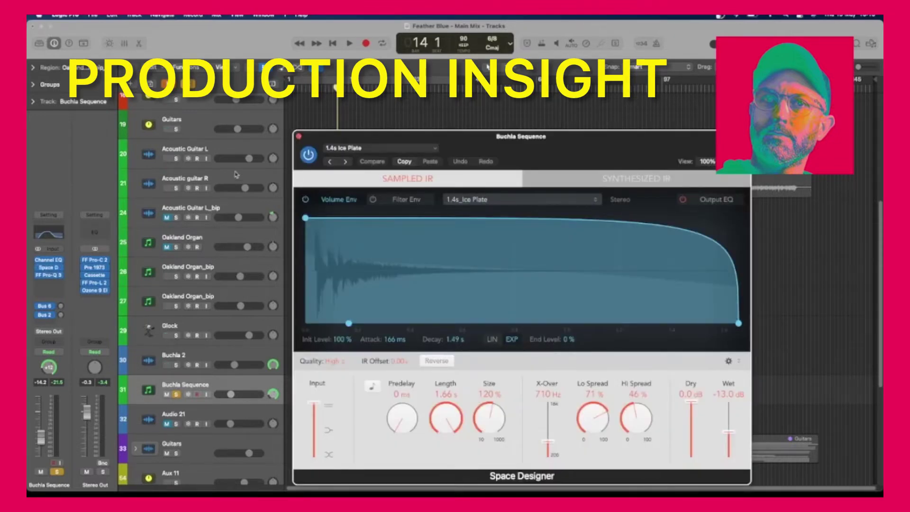
{"action": "key", "text": "space"}
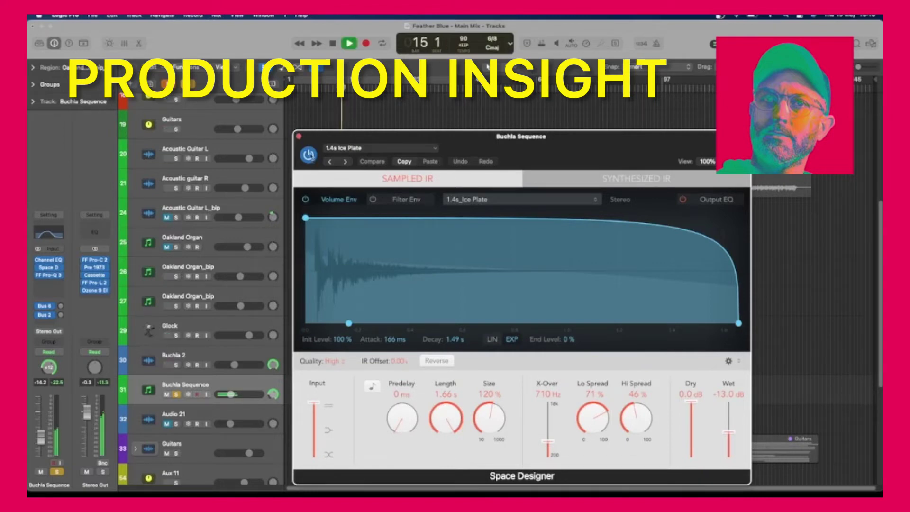
{"action": "left_click", "coordinate": [309, 155]}
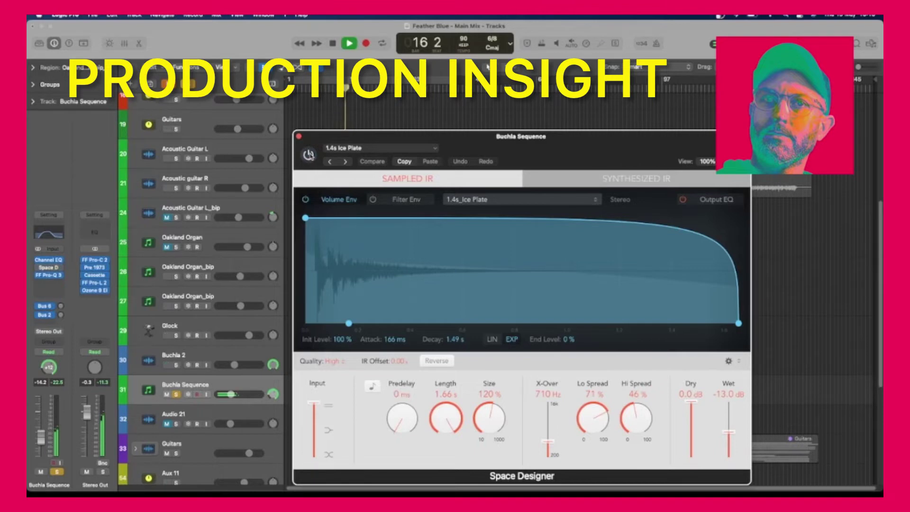
{"action": "left_click", "coordinate": [308, 155]}
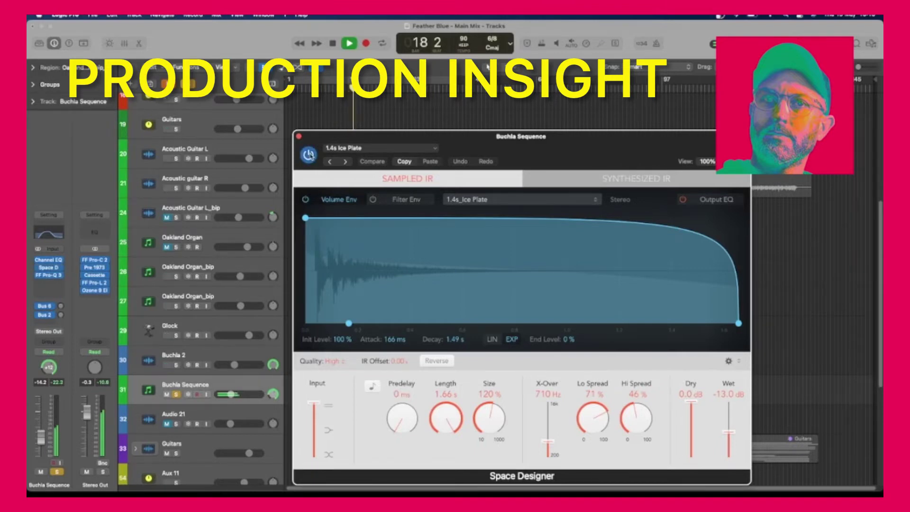
{"action": "key", "text": "space"}
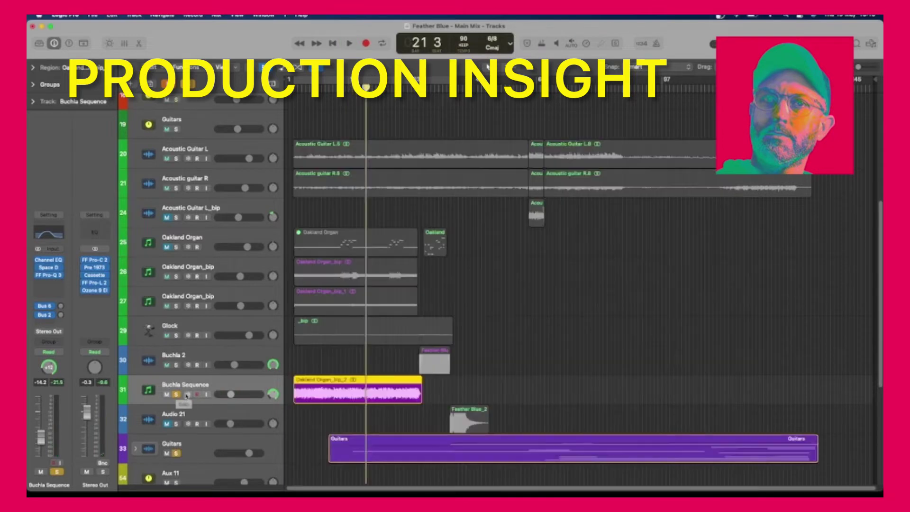
Clear the solo on the Guitars track stack and briefly play the Buchla Sequence alone
{"action": "left_click", "coordinate": [176, 454]}
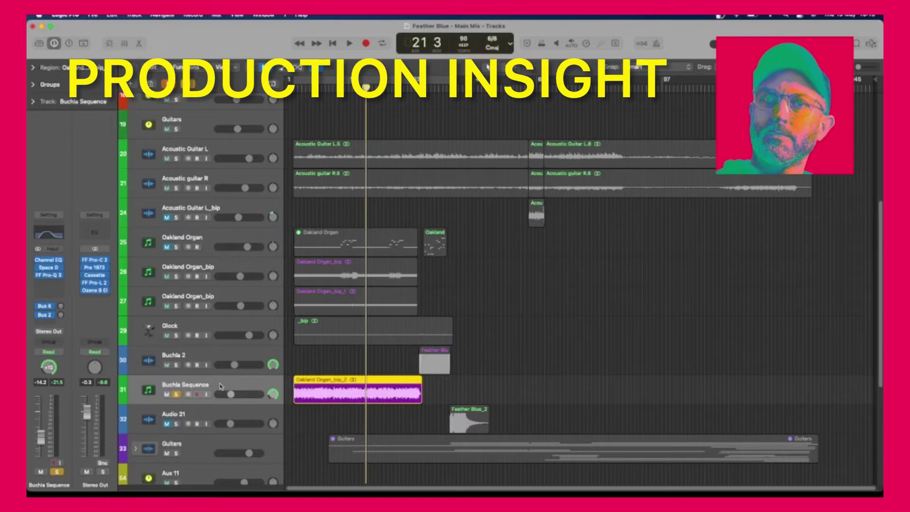
{"action": "key", "text": "space"}
{"action": "key", "text": "space"}
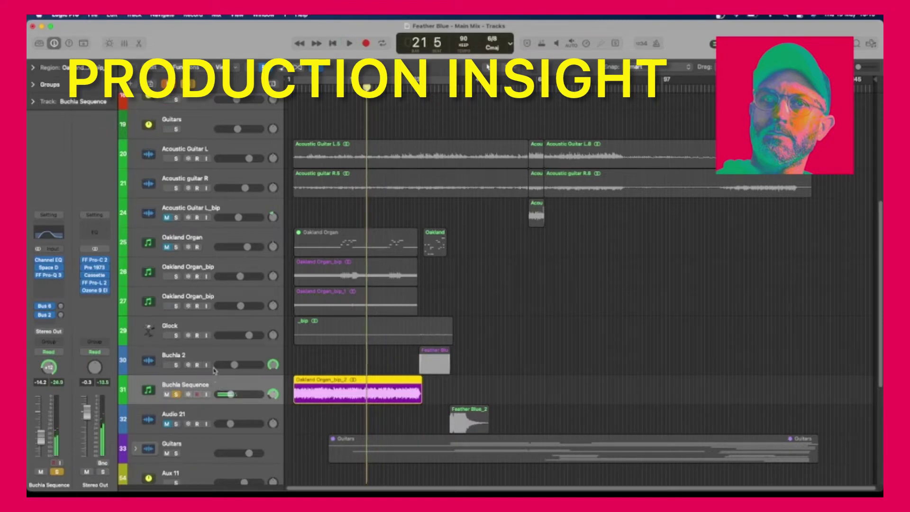
Switch the solo from Buchla Sequence to the Oakland Organ_bip on track 26 and play it from bar 3
{"action": "left_click", "coordinate": [175, 395]}
{"action": "left_click", "coordinate": [217, 268]}
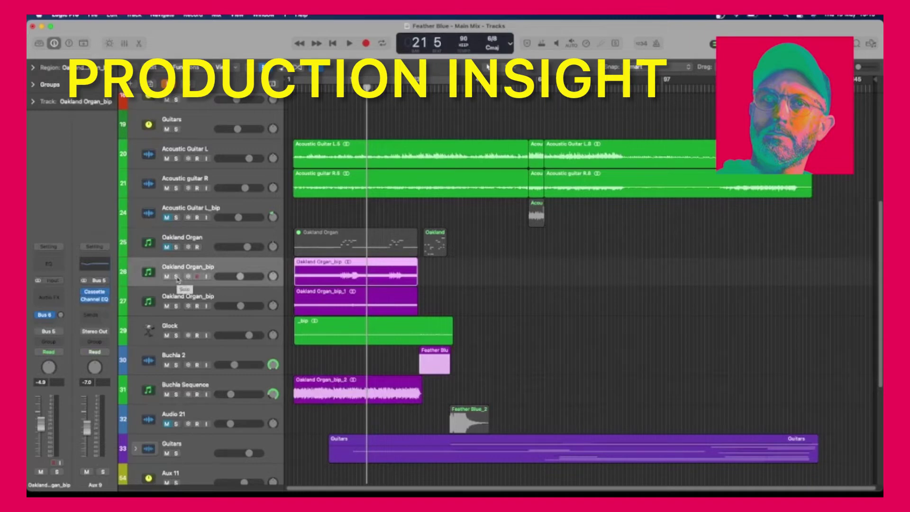
{"action": "key", "text": "Return"}
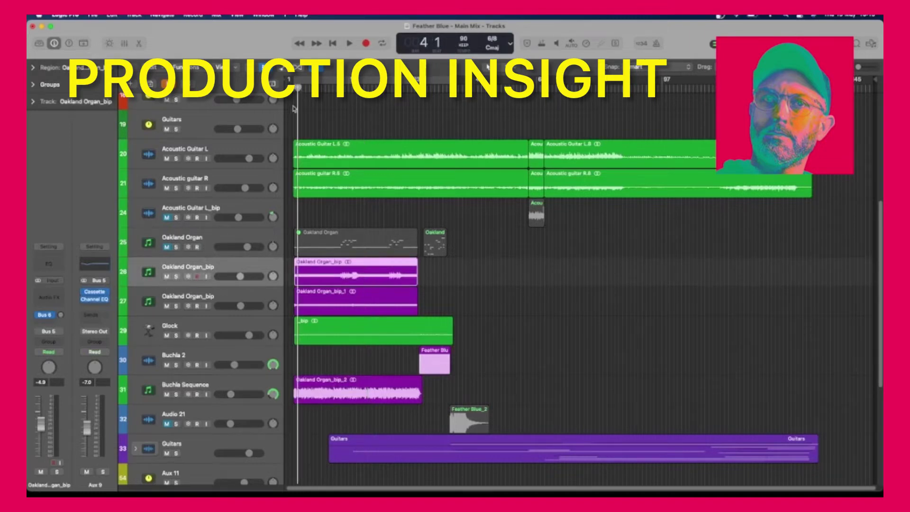
{"action": "key", "text": "comma"}
{"action": "left_click", "coordinate": [176, 277]}
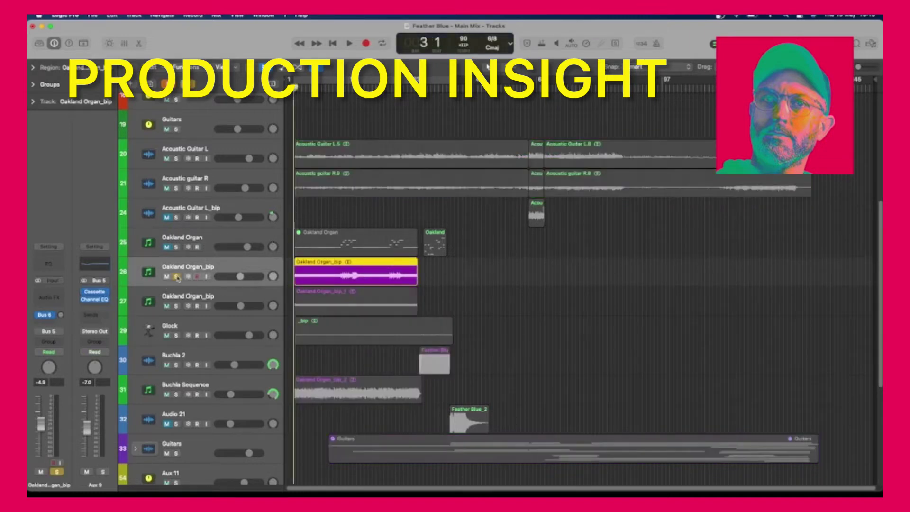
{"action": "key", "text": "space"}
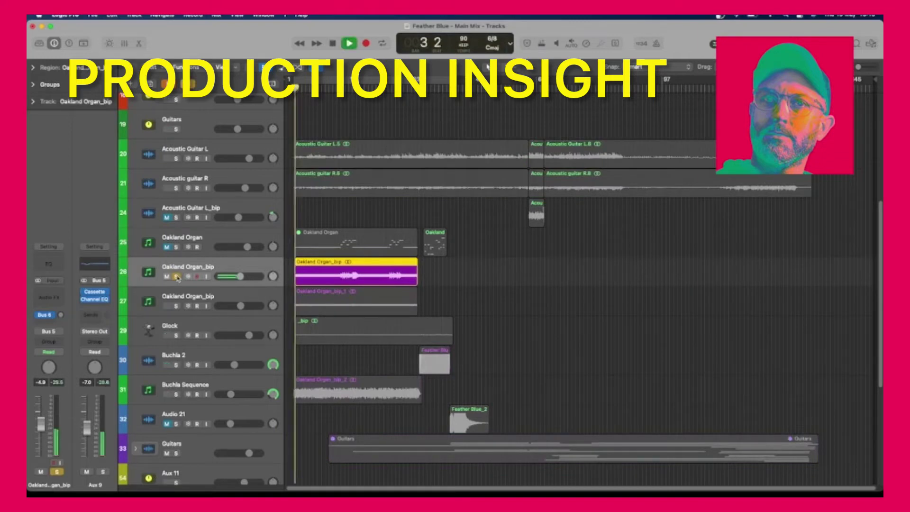
Add Buchla Sequence and the Oakland Organ_bip on track 27 to the solo and continue playback
{"action": "left_click", "coordinate": [177, 394]}
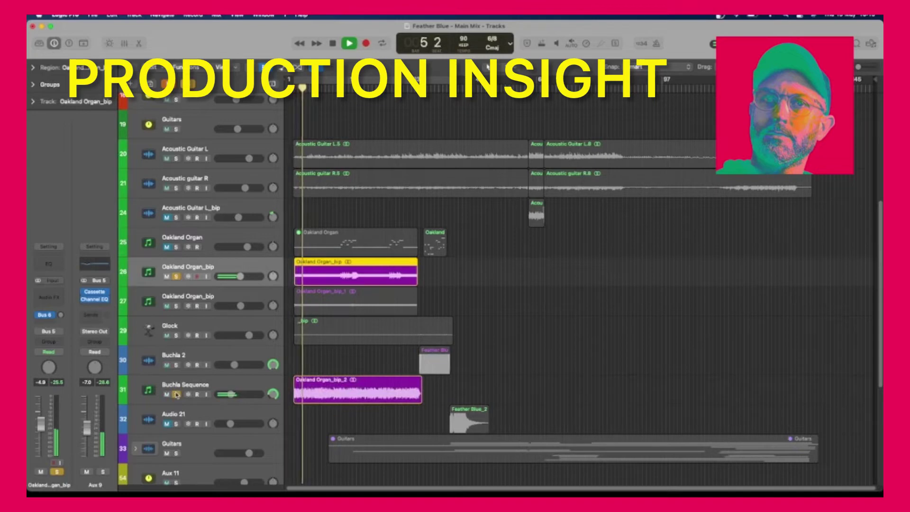
{"action": "key", "text": "space"}
{"action": "left_click", "coordinate": [177, 306]}
{"action": "key", "text": "space"}
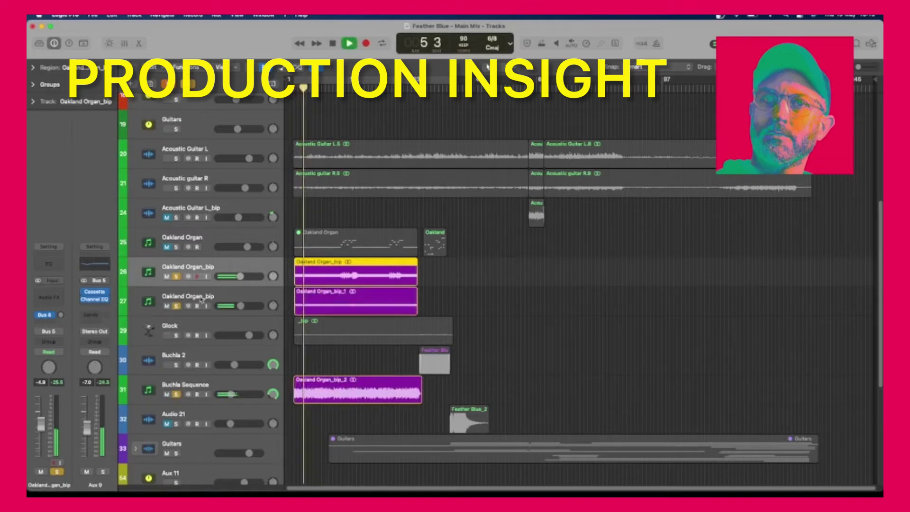
Remove Buchla Sequence from the solo, listen to the two Oakland Organ_bip tracks together and stop playback
{"action": "left_click", "coordinate": [176, 394]}
{"action": "left_click", "coordinate": [206, 298]}
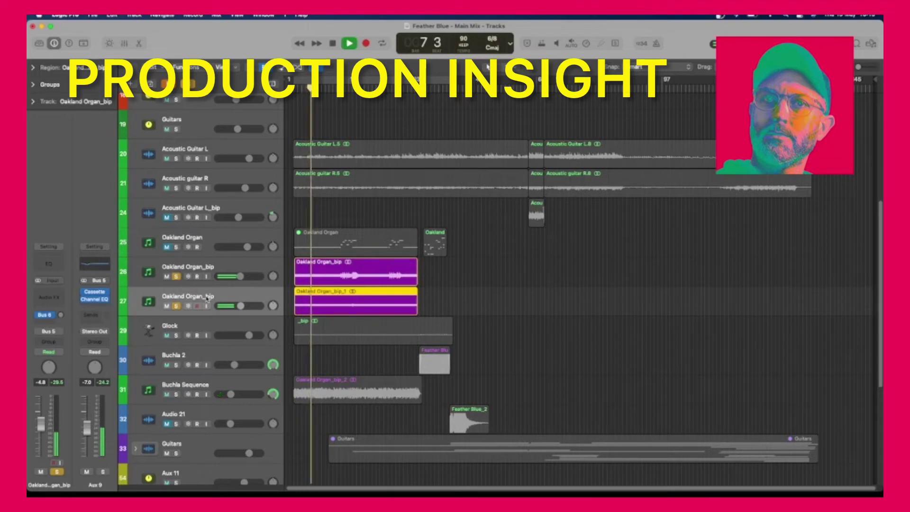
{"action": "key", "text": "space"}
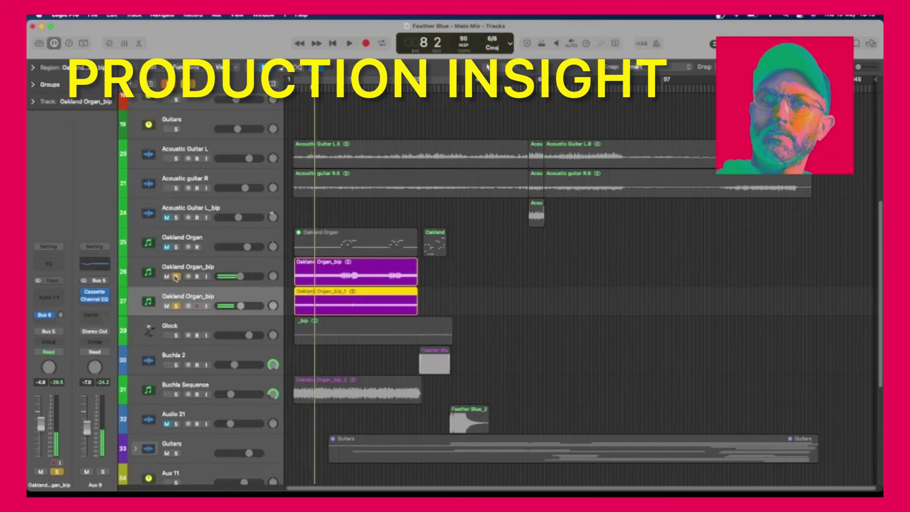
{"action": "left_click", "coordinate": [177, 277]}
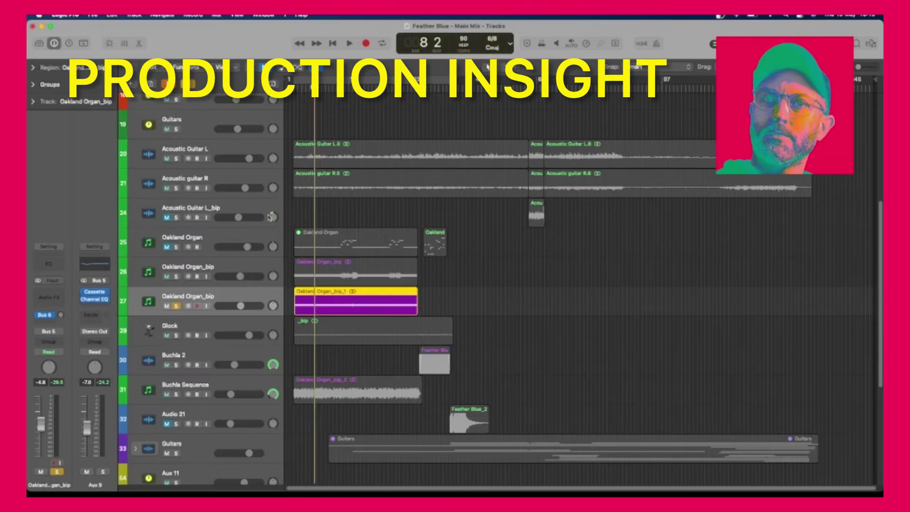
{"action": "left_click", "coordinate": [176, 276]}
{"action": "left_click", "coordinate": [212, 266]}
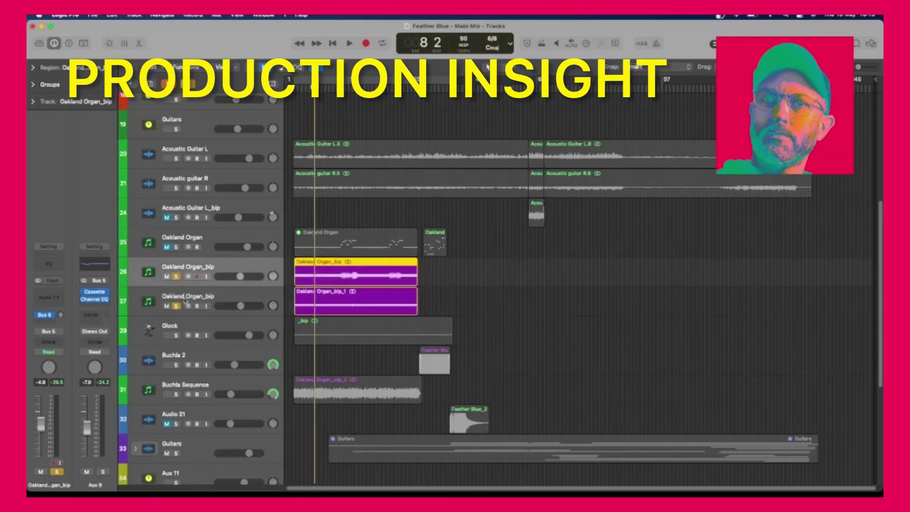
{"action": "left_click", "coordinate": [187, 298]}
{"action": "left_click", "coordinate": [203, 268]}
{"action": "left_click", "coordinate": [204, 297]}
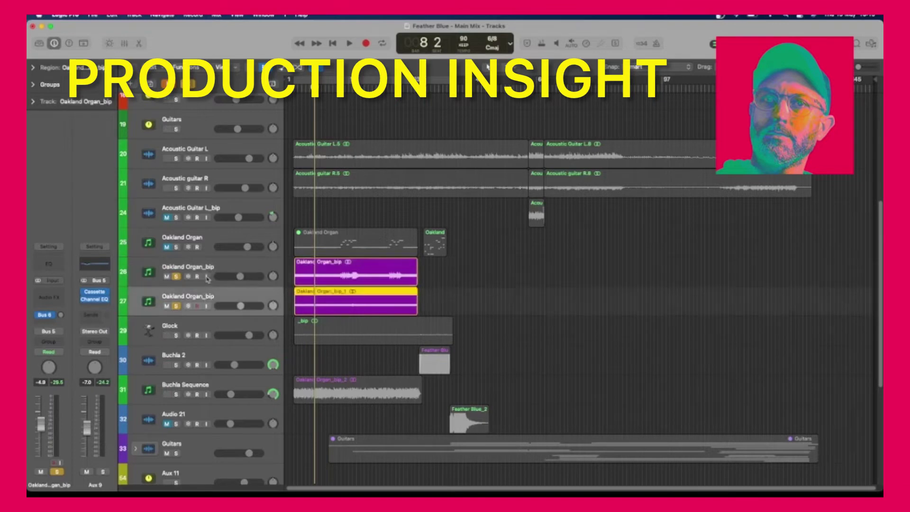
{"action": "left_click", "coordinate": [209, 281]}
{"action": "left_click", "coordinate": [212, 297]}
Play the two soloed Oakland Organ_bip tracks, and play them again with Buchla Sequence added to the solo
{"action": "key", "text": "space"}
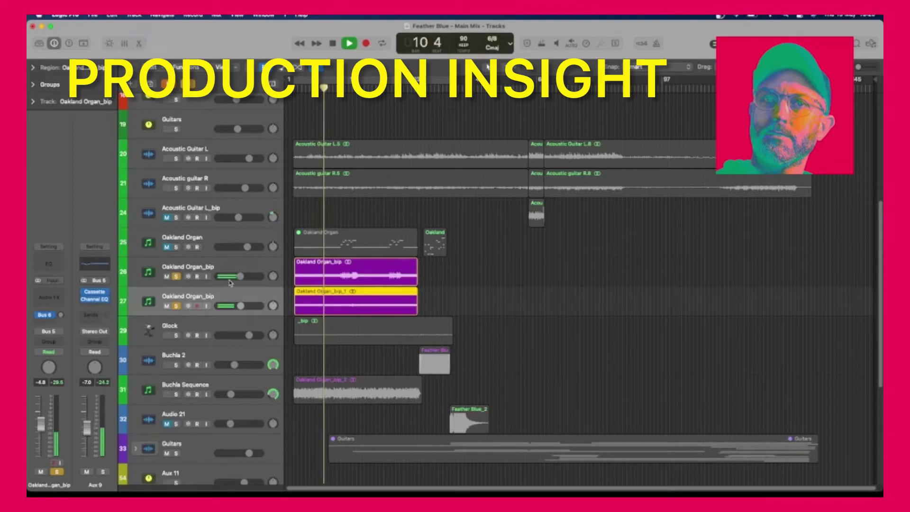
{"action": "key", "text": "space"}
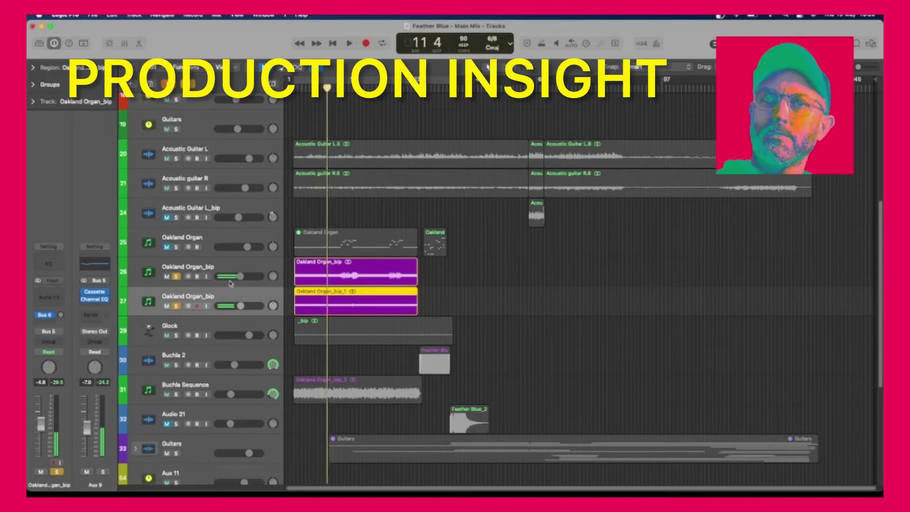
{"action": "left_click", "coordinate": [175, 394]}
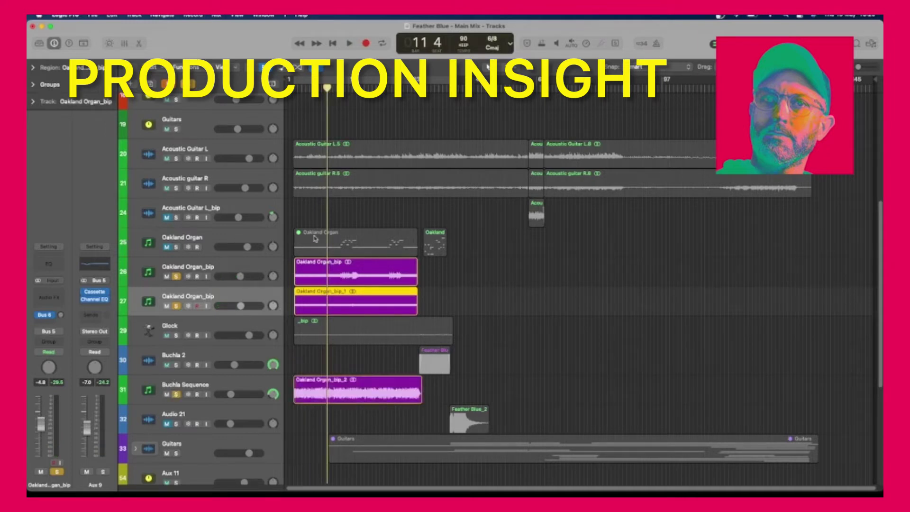
{"action": "key", "text": "space"}
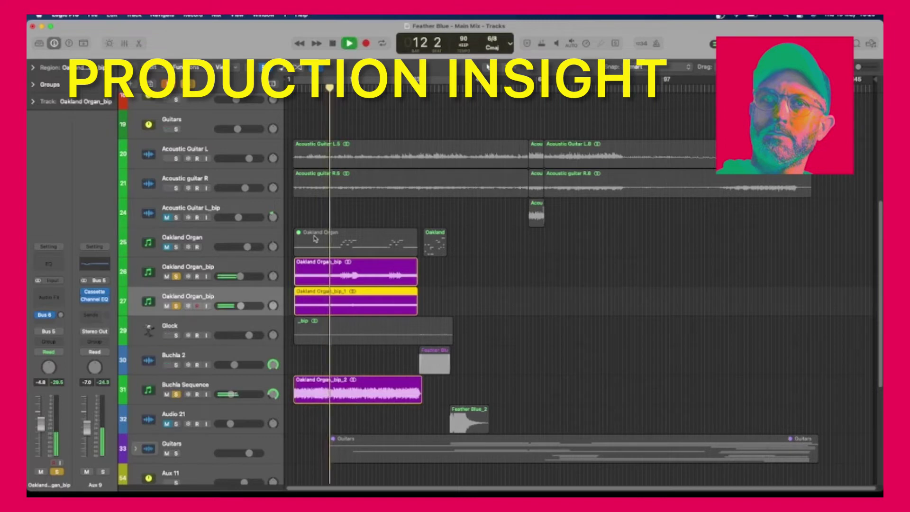
{"action": "key", "text": "space"}
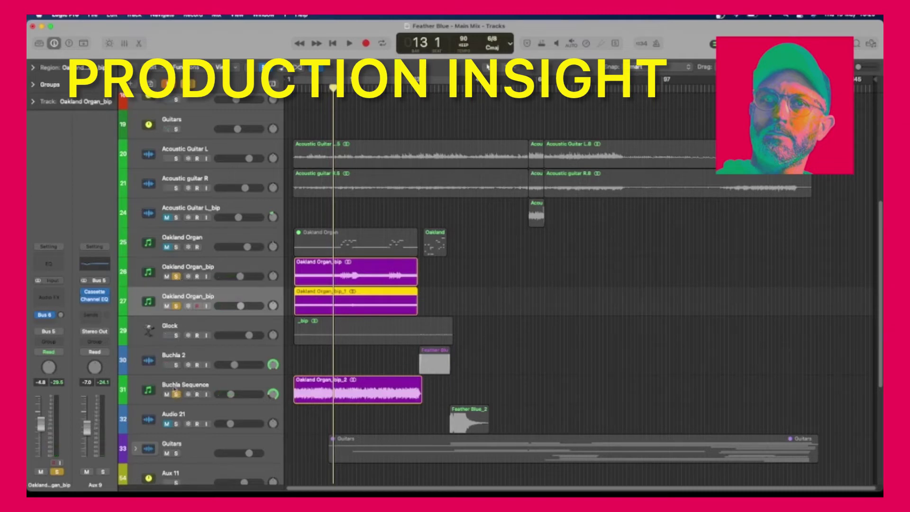
Remove the two Oakland Organ_bip tracks and Buchla Sequence from the solo
{"action": "left_click", "coordinate": [175, 307]}
{"action": "left_click", "coordinate": [177, 277]}
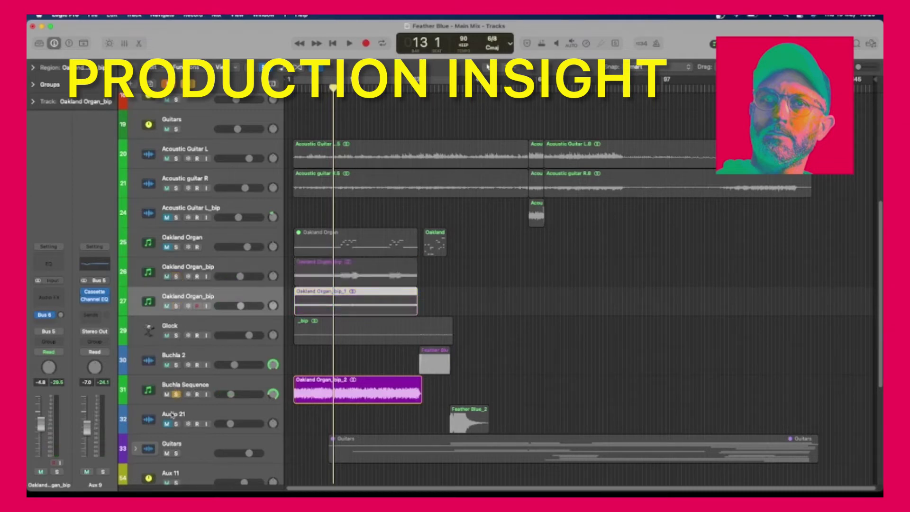
{"action": "left_click", "coordinate": [176, 394]}
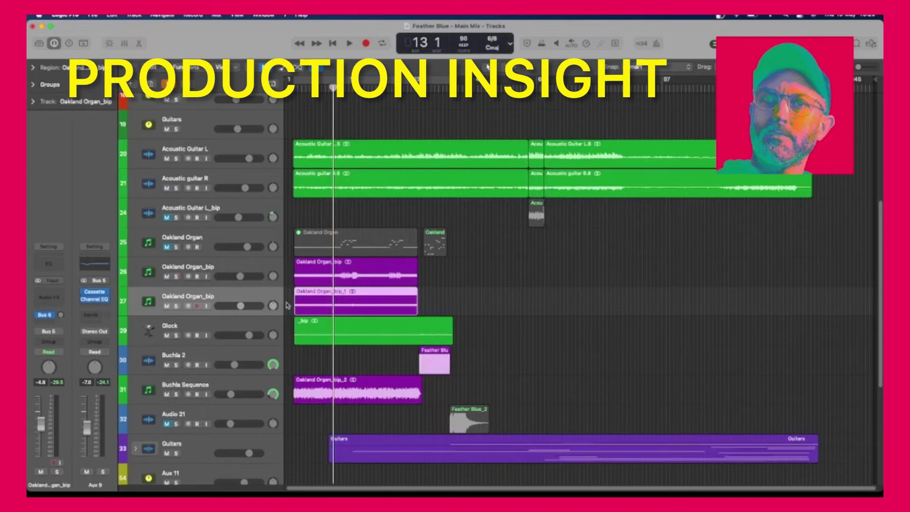
Solo the Glock track, play it on its own from bar 3, select it and stop playback
{"action": "scroll", "coordinate": [287, 305], "scroll_direction": "down", "scroll_amount": 2}
{"action": "scroll", "coordinate": [287, 305], "scroll_direction": "up", "scroll_amount": 2}
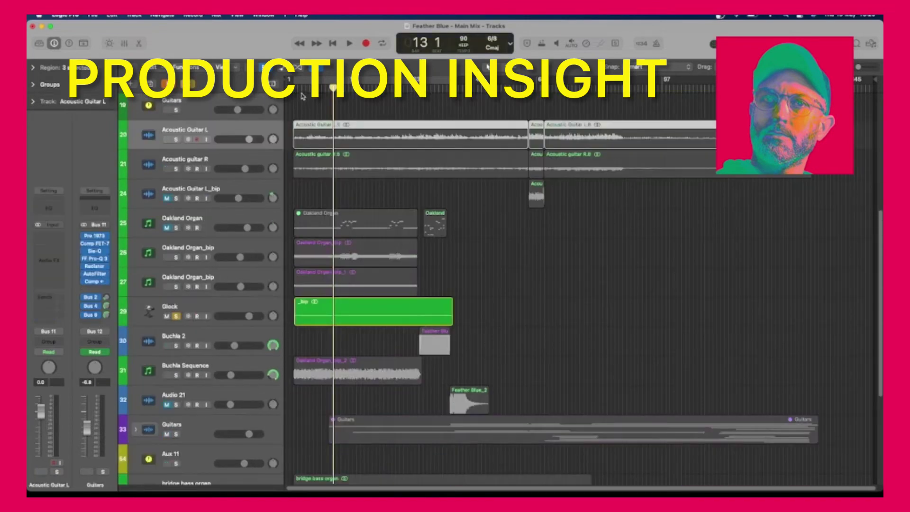
{"action": "left_click_drag", "start_coordinate": [302, 96], "coordinate": [295, 95]}
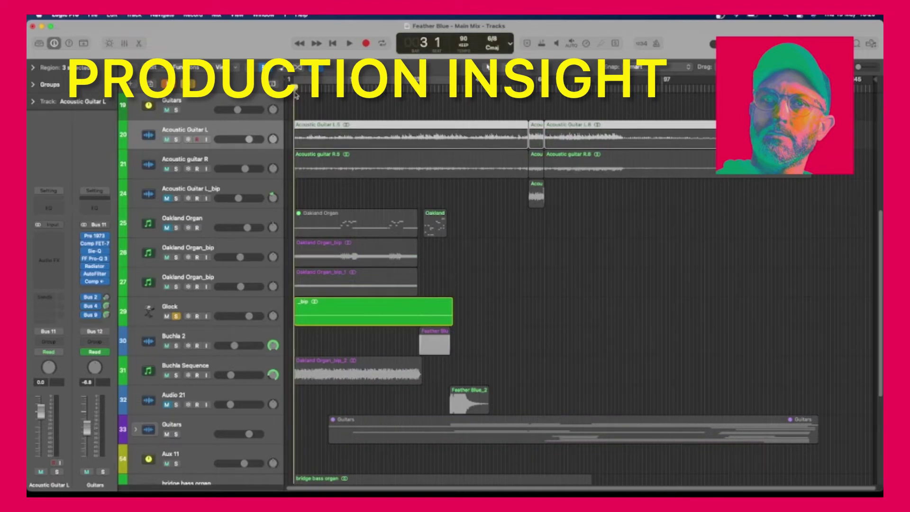
{"action": "key", "text": "space"}
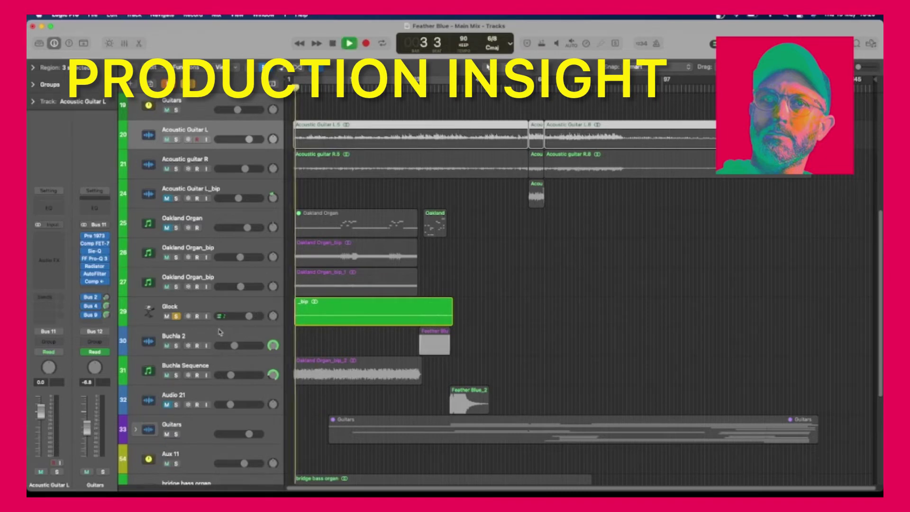
{"action": "left_click", "coordinate": [185, 310]}
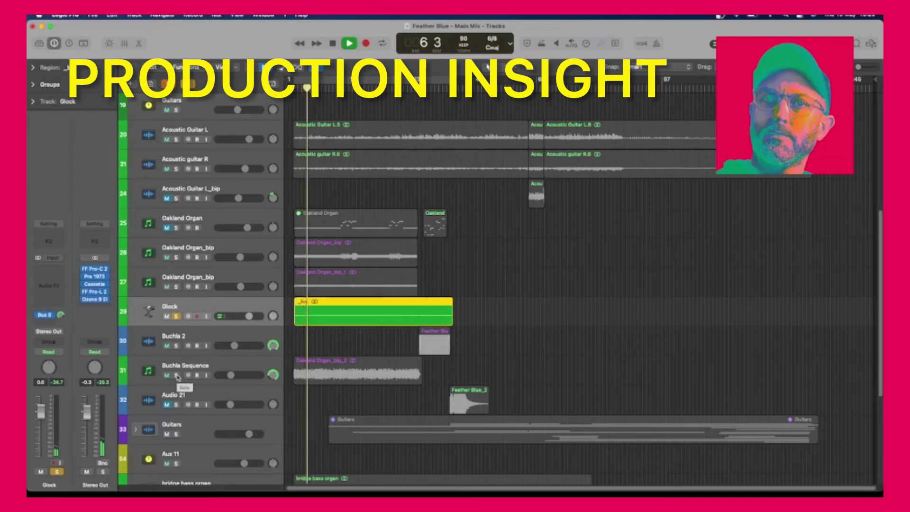
{"action": "key", "text": "space"}
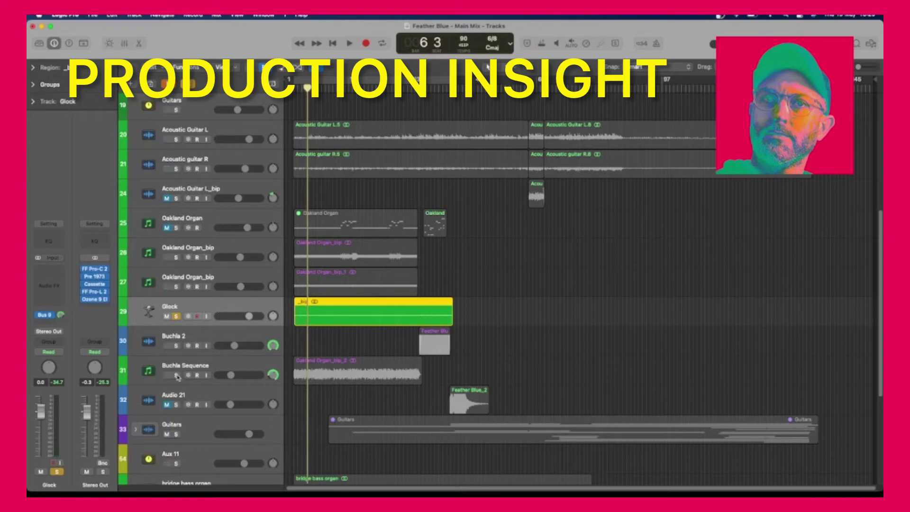
Add both Oakland Organ_bip tracks and Buchla Sequence to the Glock solo and listen to them together from bar 3
{"action": "left_click", "coordinate": [175, 286]}
{"action": "left_click", "coordinate": [175, 257]}
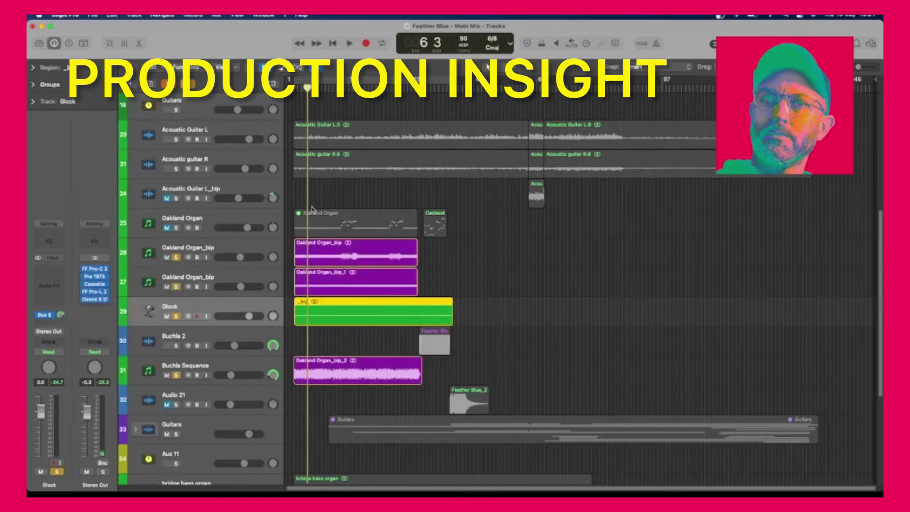
{"action": "left_click", "coordinate": [294, 92]}
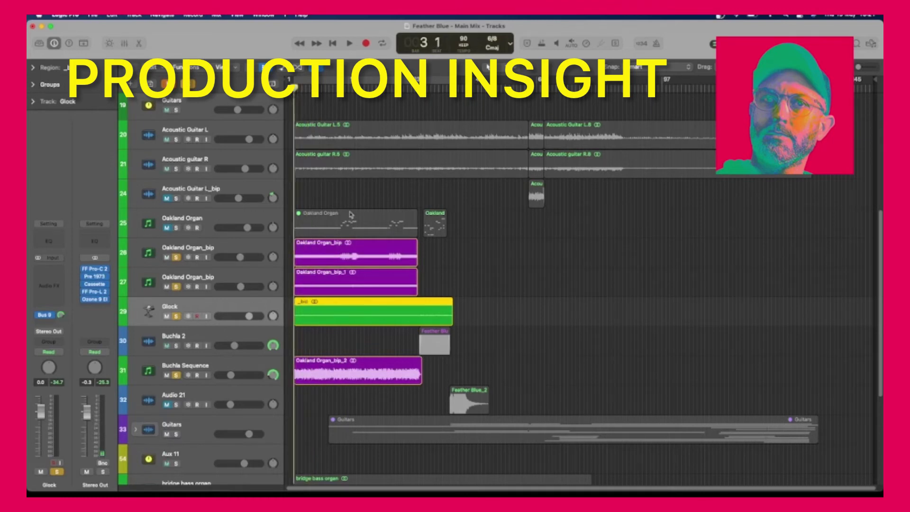
{"action": "key", "text": "space"}
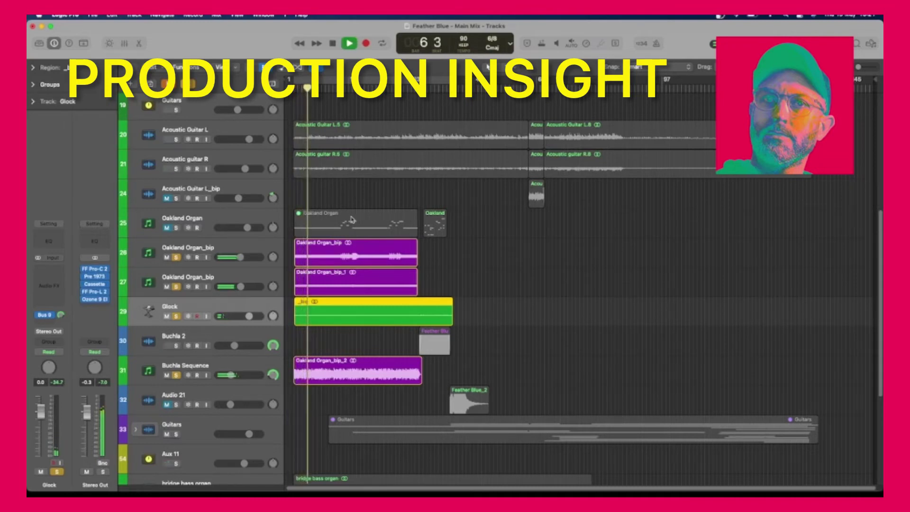
{"action": "key", "text": "space"}
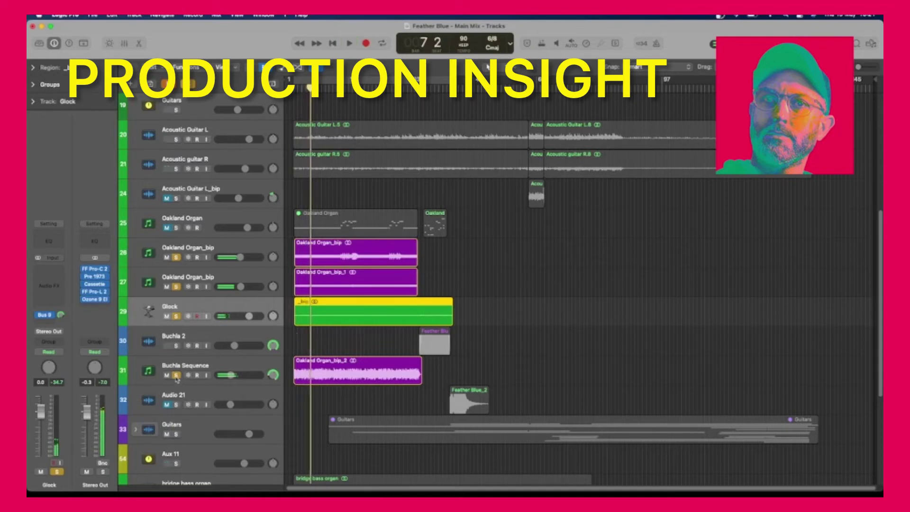
Clear the solo from Buchla Sequence, Glock and the two Oakland Organ_bip tracks
{"action": "left_click", "coordinate": [176, 375]}
{"action": "left_click", "coordinate": [176, 316]}
{"action": "left_click", "coordinate": [176, 287]}
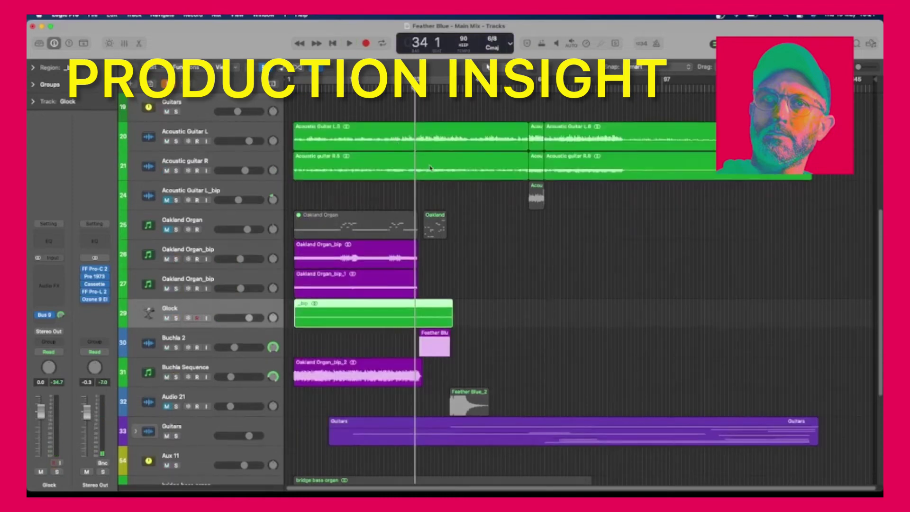
Select Buchla 2, listen to it soloed from around bar 34, and stop playback and release the solo
{"action": "left_click", "coordinate": [419, 91]}
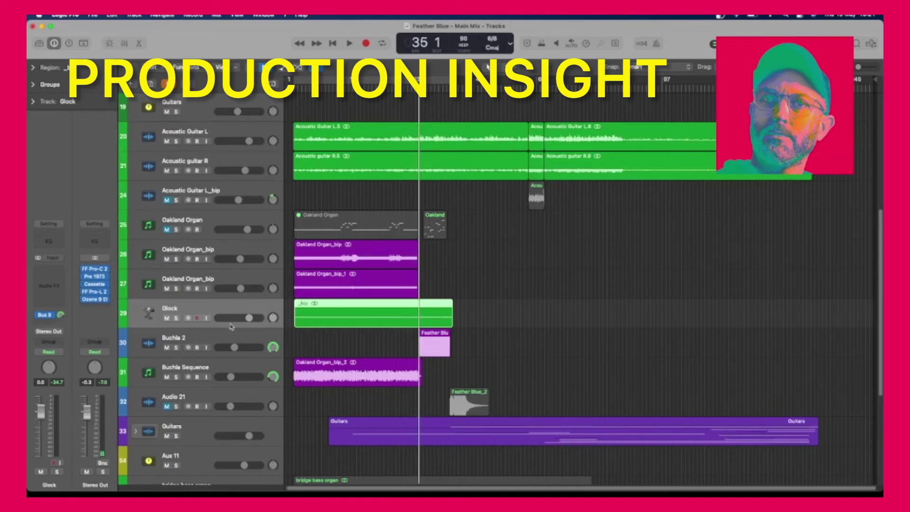
{"action": "left_click", "coordinate": [182, 338]}
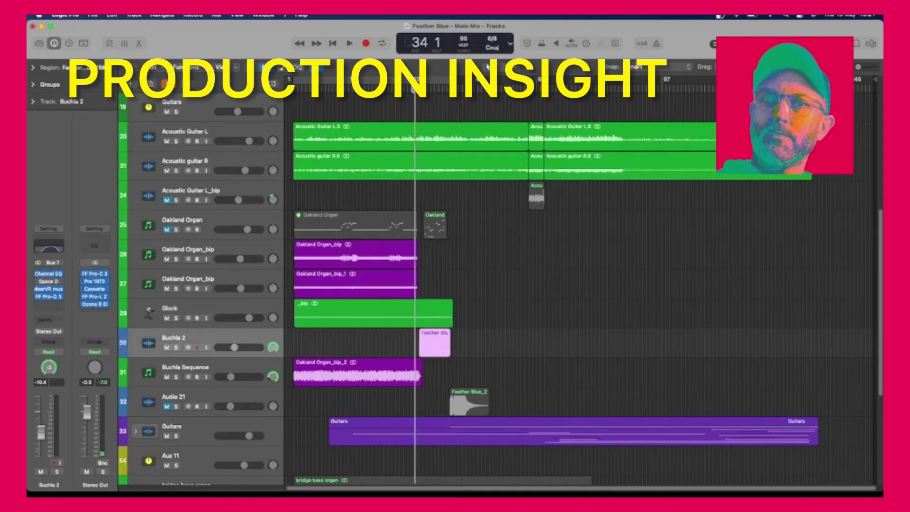
{"action": "key", "text": "space"}
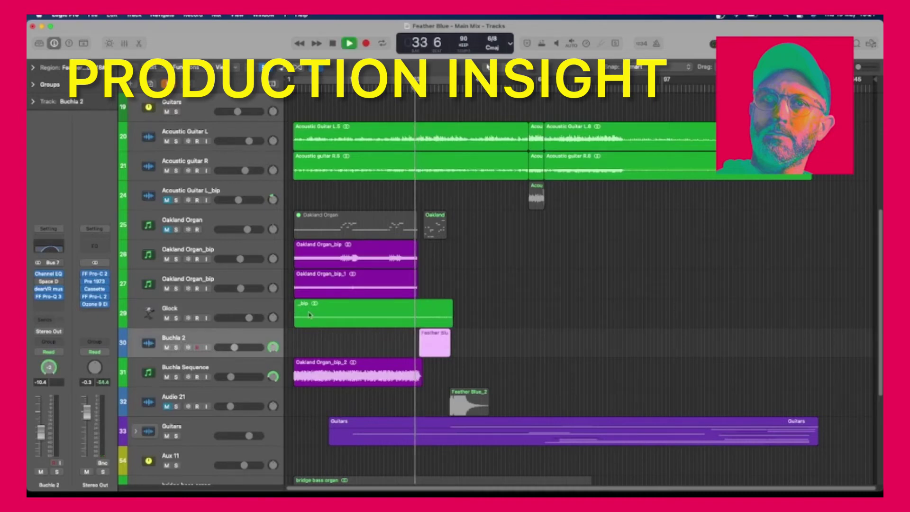
{"action": "key", "text": "s"}
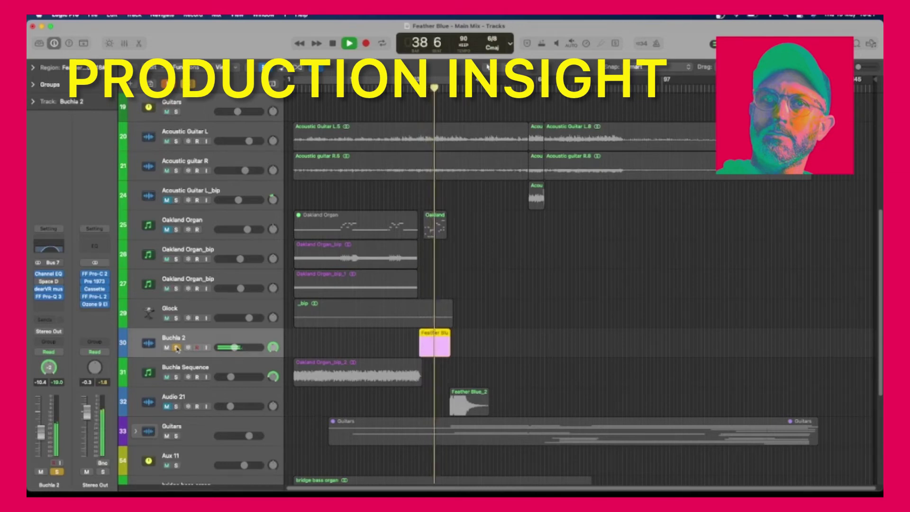
{"action": "key", "text": "space"}
{"action": "left_click", "coordinate": [177, 348]}
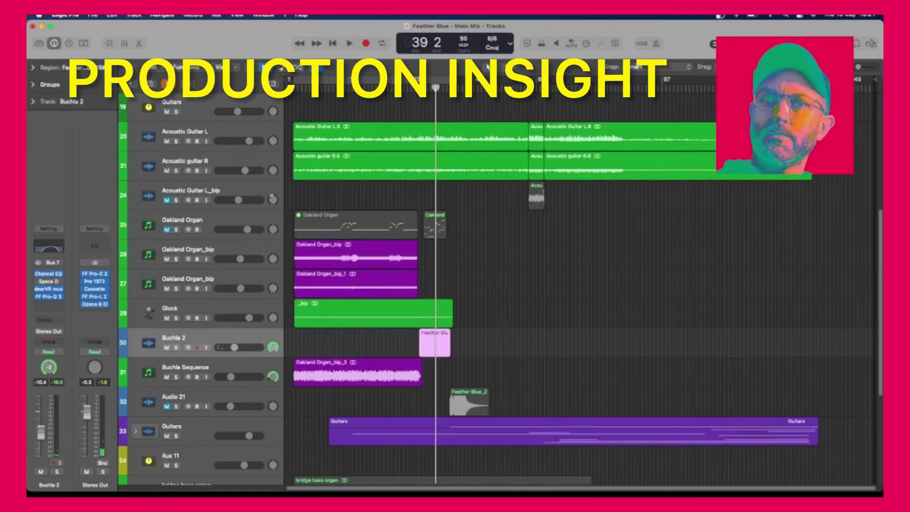
Play the full mix from bar 35 and raise the Buchla 2 volume to -5.9 dB before stopping playback
{"action": "key", "text": "comma"}
{"action": "key", "text": "comma"}
{"action": "key", "text": "comma"}
{"action": "key", "text": "comma"}
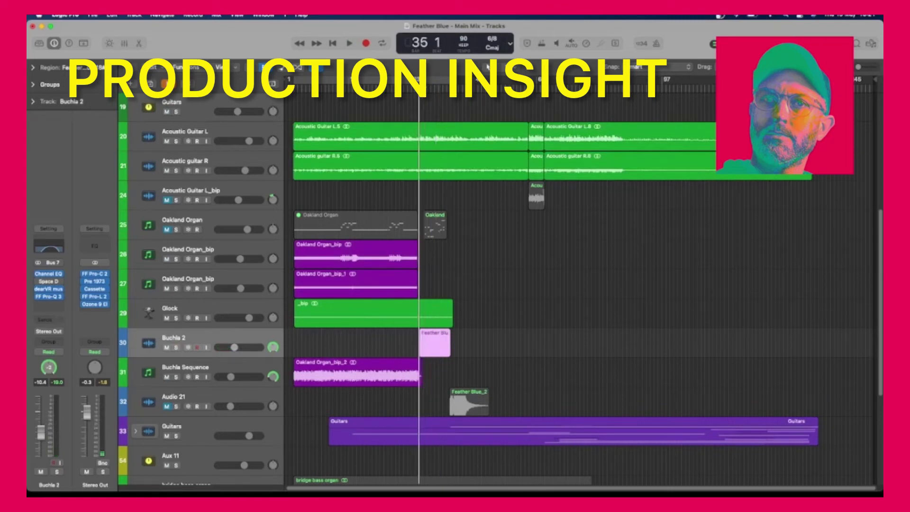
{"action": "key", "text": "space"}
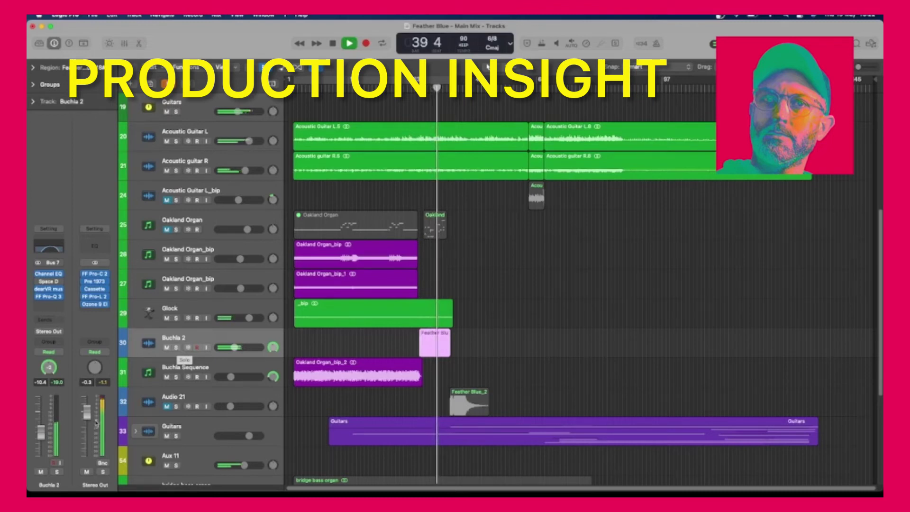
{"action": "mouse_move", "coordinate": [44, 432]}
{"action": "left_mouse_down"}
{"action": "mouse_move", "coordinate": [42, 409]}
{"action": "mouse_move", "coordinate": [46, 426]}
{"action": "left_mouse_up"}
{"action": "key", "text": "space"}
Show the Smart Controls, return the playhead to bar 35 and select the Glock track
{"action": "key", "text": "b"}
{"action": "scroll", "coordinate": [436, 258], "scroll_direction": "down", "scroll_amount": 3}
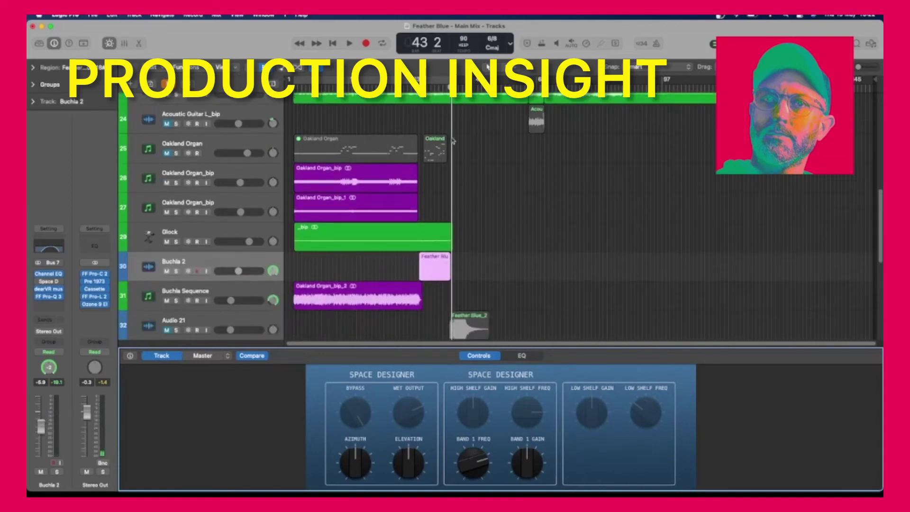
{"action": "left_click", "coordinate": [418, 80]}
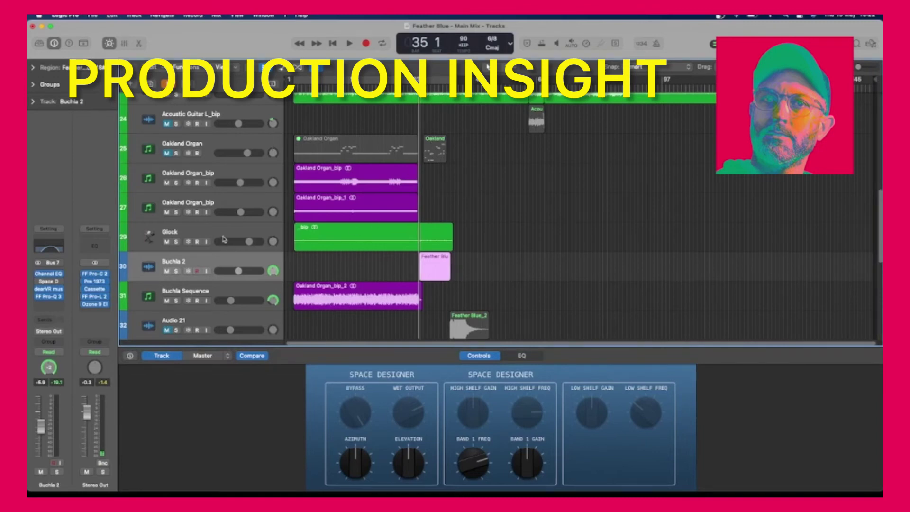
{"action": "left_click", "coordinate": [187, 240]}
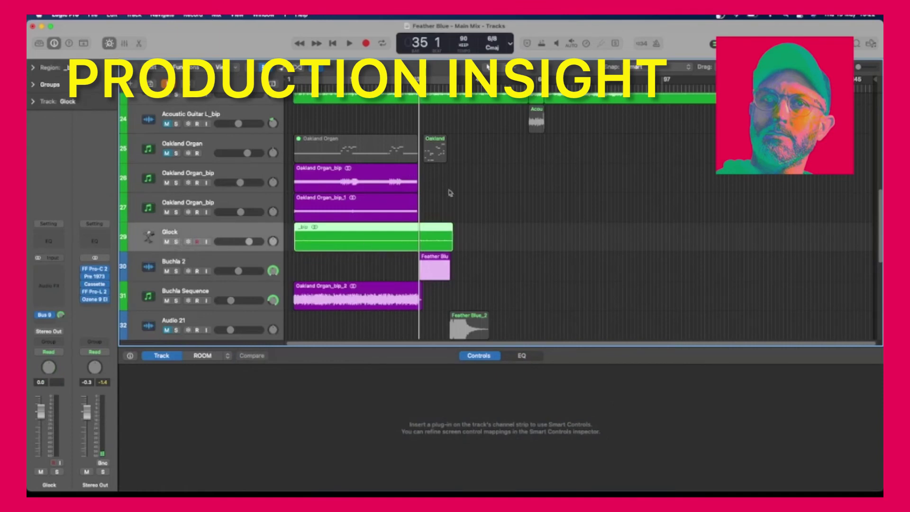
Look through the arrangement up to the vocal tracks, placing the playhead at bars 22, 13, 10 and 26
{"action": "scroll", "coordinate": [521, 272], "scroll_direction": "down", "scroll_amount": 2}
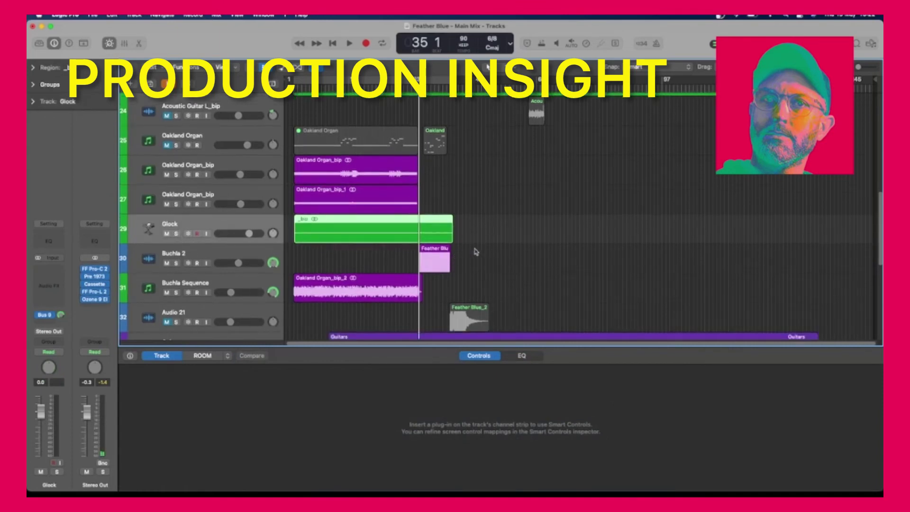
{"action": "scroll", "coordinate": [516, 242], "scroll_direction": "down", "scroll_amount": 5}
{"action": "scroll", "coordinate": [509, 242], "scroll_direction": "up", "scroll_amount": 4}
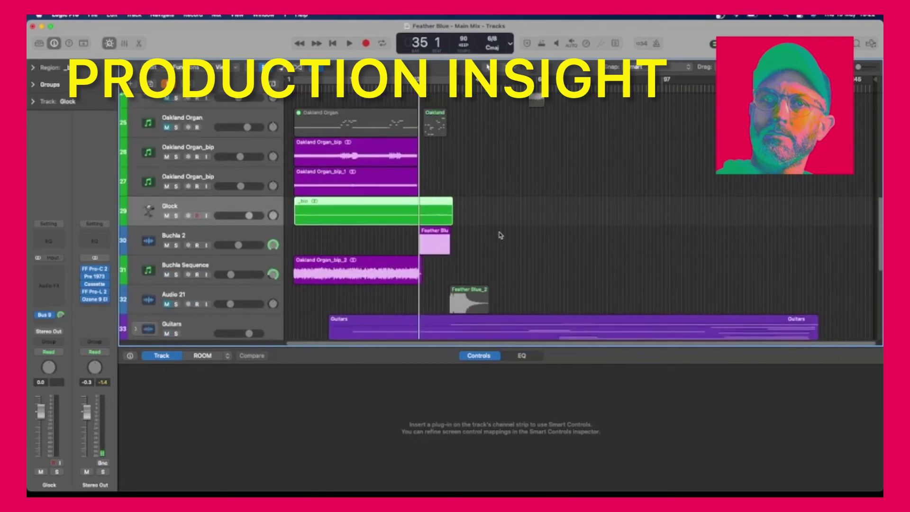
{"action": "scroll", "coordinate": [498, 237], "scroll_direction": "up", "scroll_amount": 5}
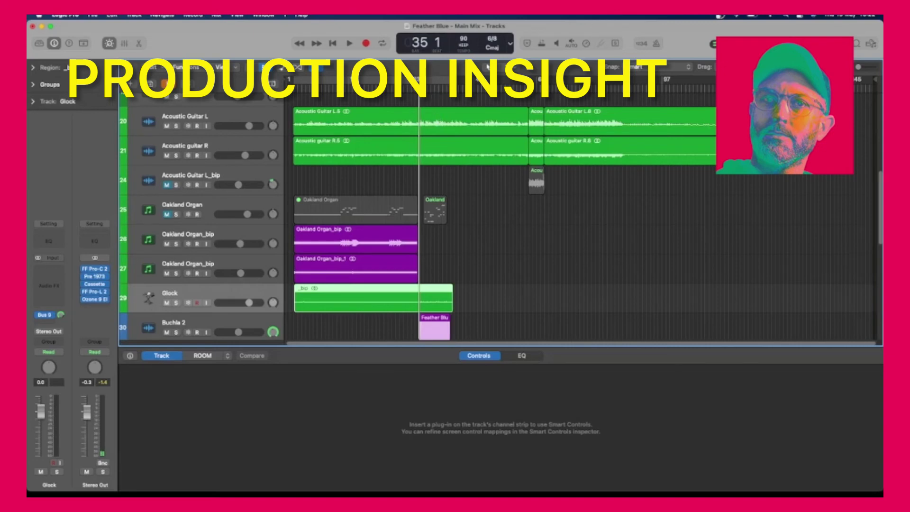
{"action": "key", "text": "comma"}
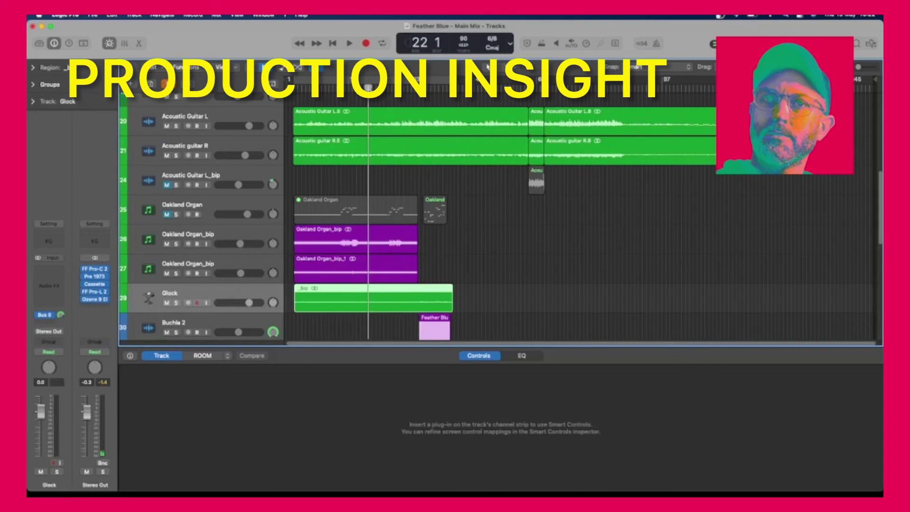
{"action": "left_click", "coordinate": [332, 78]}
{"action": "scroll", "coordinate": [331, 189], "scroll_direction": "up", "scroll_amount": 10}
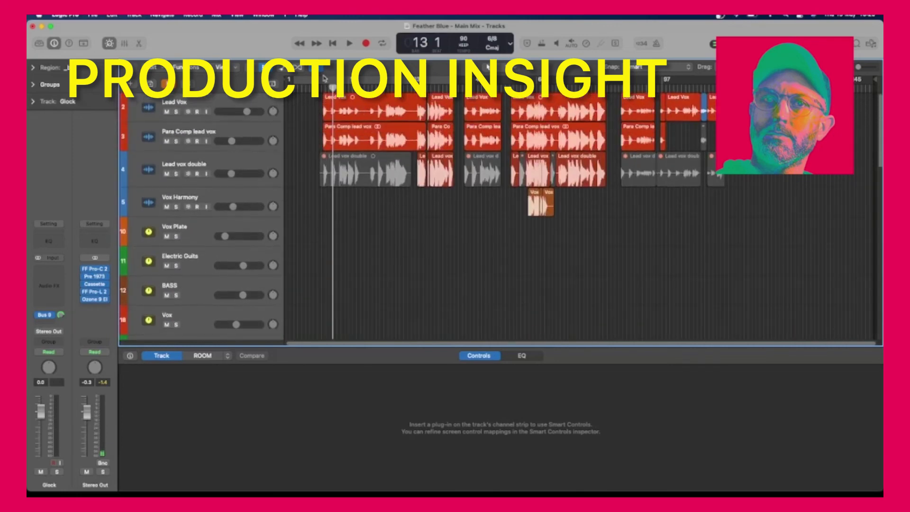
{"action": "left_click", "coordinate": [321, 85]}
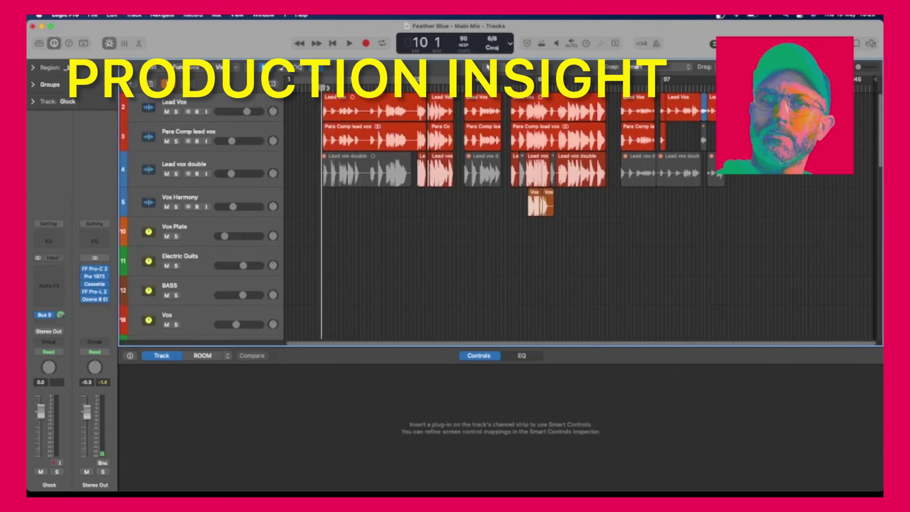
{"action": "left_click", "coordinate": [386, 86]}
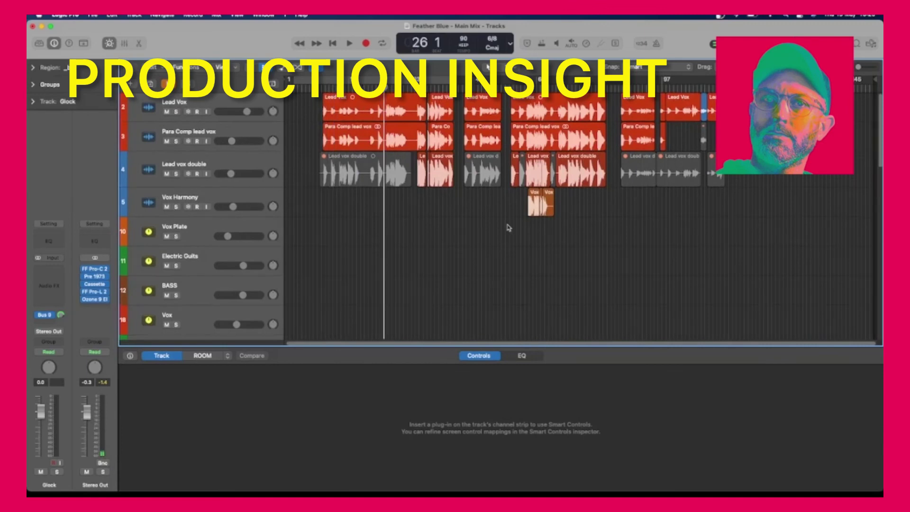
Review the guitar, organ and Buchla tracks and place the playhead at bar 68
{"action": "scroll", "coordinate": [508, 228], "scroll_direction": "down", "scroll_amount": 15}
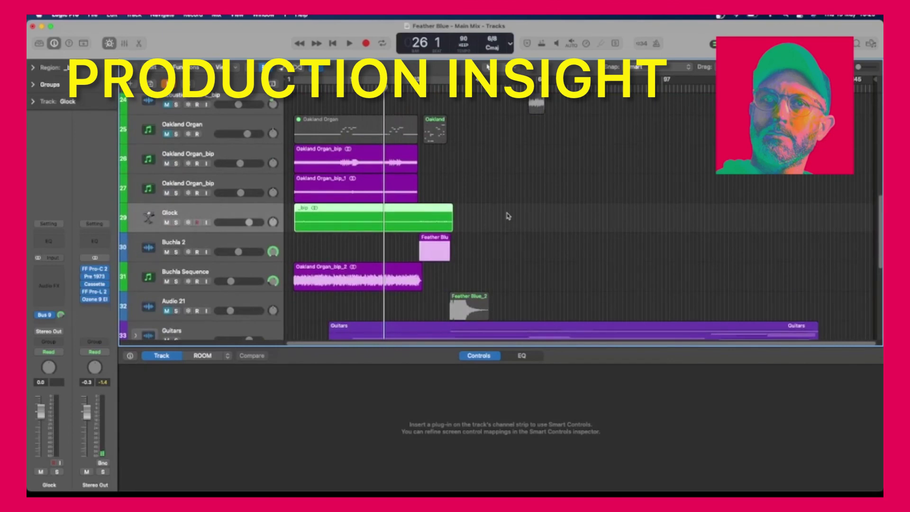
{"action": "scroll", "coordinate": [508, 216], "scroll_direction": "up", "scroll_amount": 5}
{"action": "left_click", "coordinate": [548, 90]}
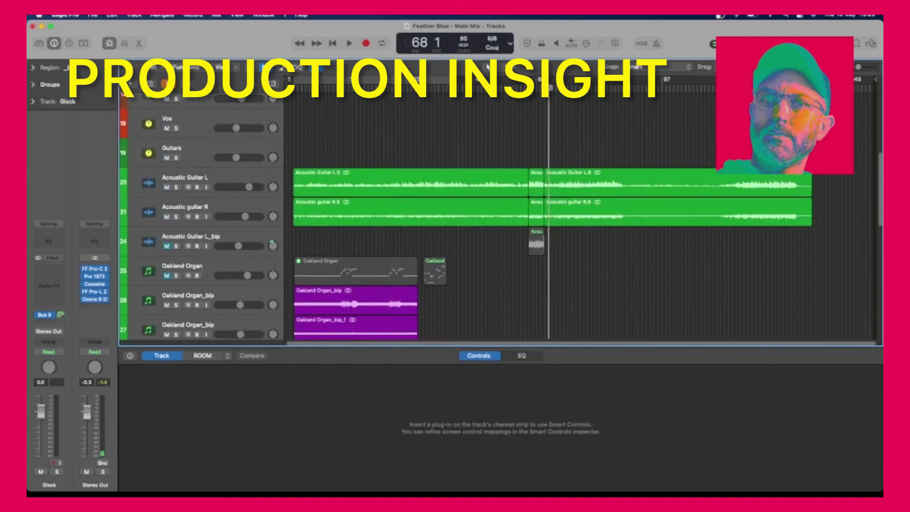
{"action": "scroll", "coordinate": [554, 110], "scroll_direction": "down", "scroll_amount": 6}
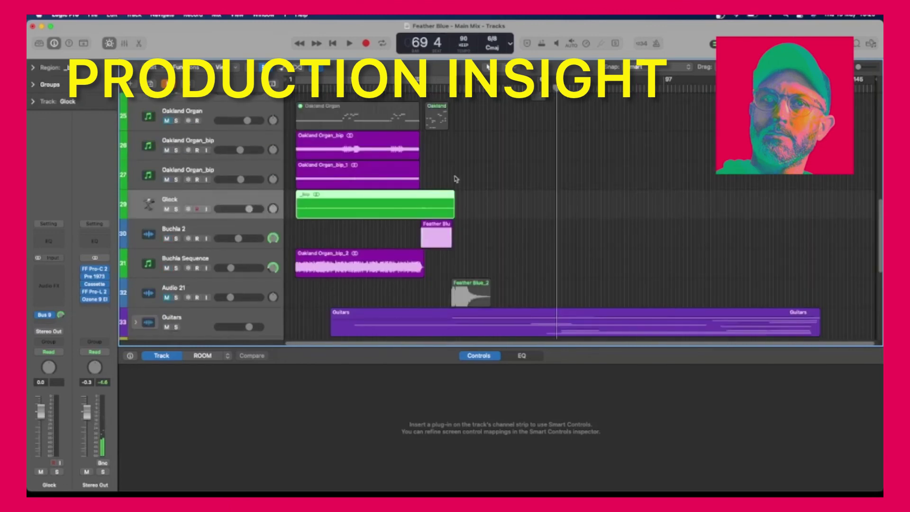